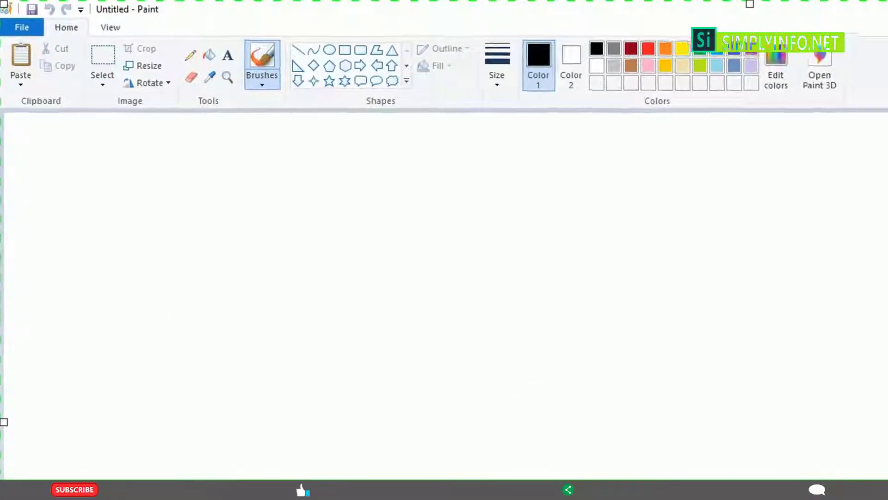
Move the recorder window to the middle of the screen and look over its Effects and Tools commands.
{"action": "mouse_move", "coordinate": [669, 380]}
{"action": "left_mouse_down"}
{"action": "mouse_move", "coordinate": [614, 350]}
{"action": "mouse_move", "coordinate": [347, 314]}
{"action": "mouse_move", "coordinate": [403, 312]}
{"action": "mouse_move", "coordinate": [409, 234]}
{"action": "left_mouse_up"}
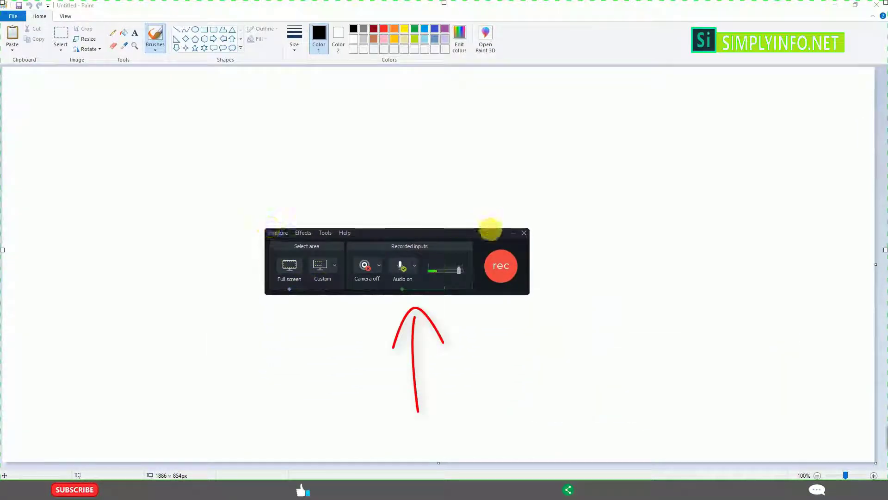
{"action": "left_click_drag", "start_coordinate": [406, 234], "coordinate": [442, 215]}
{"action": "left_click", "coordinate": [382, 213]}
{"action": "left_click", "coordinate": [278, 193]}
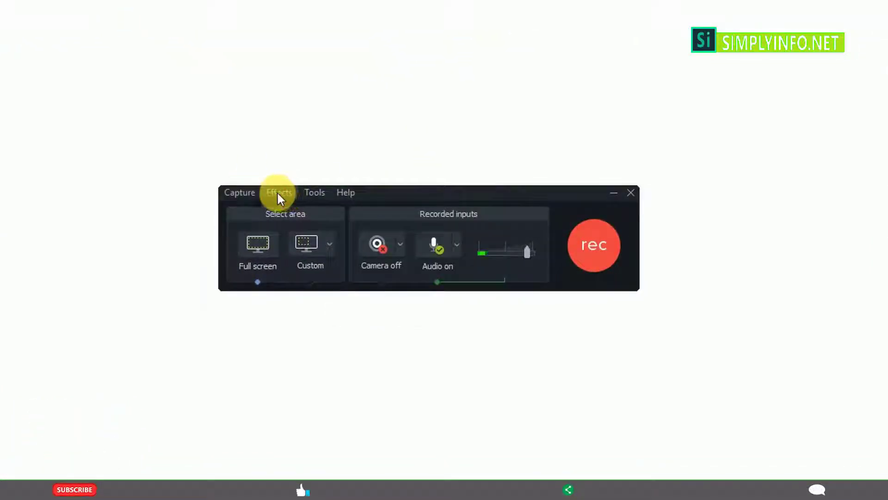
{"action": "left_click", "coordinate": [278, 194]}
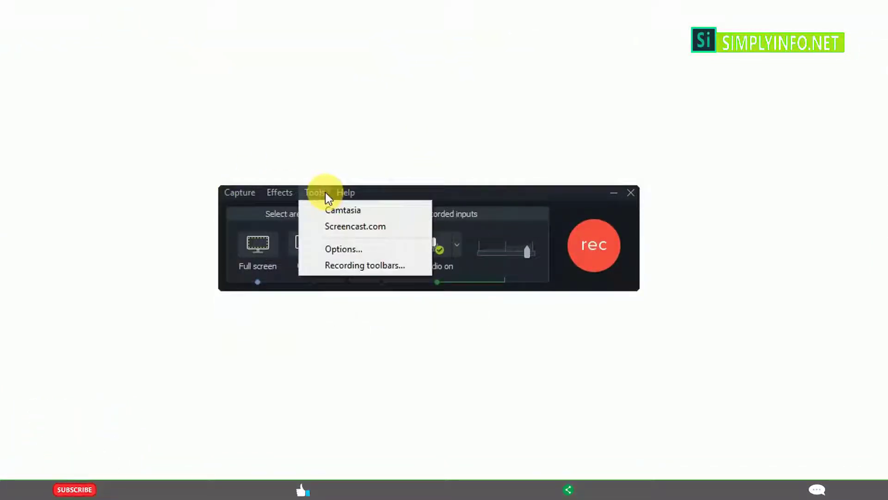
{"action": "left_click", "coordinate": [387, 190]}
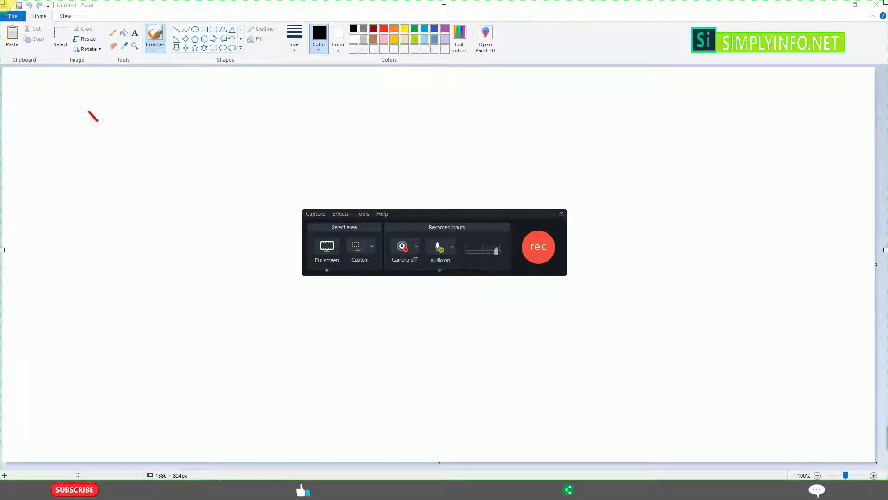
Try a freehand recording area of about 1591 × 794 pixels over the canvas, and return to full-screen recording.
{"action": "left_click_drag", "start_coordinate": [5, 6], "coordinate": [157, 138]}
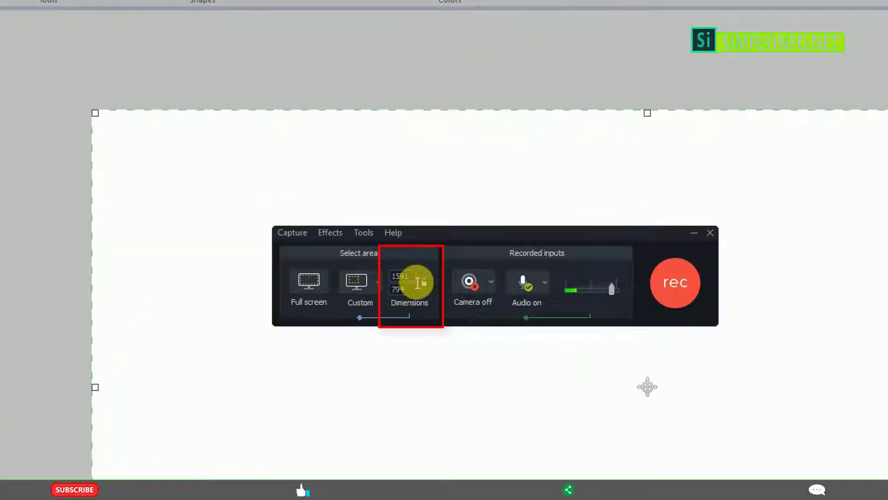
{"action": "mouse_move", "coordinate": [647, 387]}
{"action": "left_mouse_down"}
{"action": "mouse_move", "coordinate": [562, 317]}
{"action": "mouse_move", "coordinate": [505, 311]}
{"action": "left_mouse_up"}
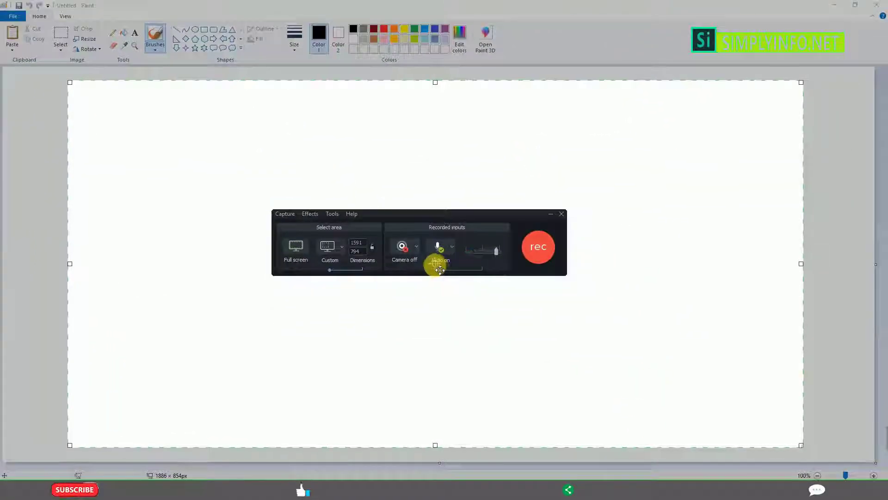
{"action": "left_click_drag", "start_coordinate": [431, 268], "coordinate": [429, 266]}
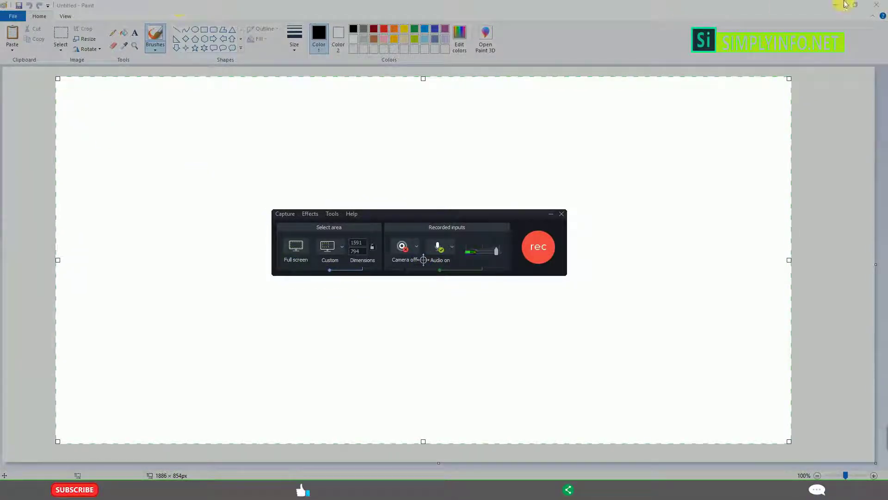
{"action": "left_click", "coordinate": [295, 245]}
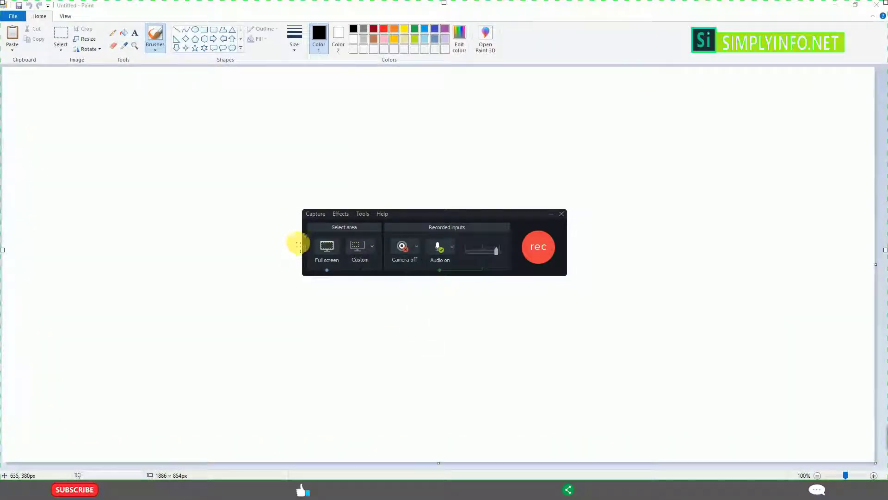
Set the recording area to the 720p HD (1280x720) preset and shift it slightly toward the canvas centre.
{"action": "left_click", "coordinate": [375, 248]}
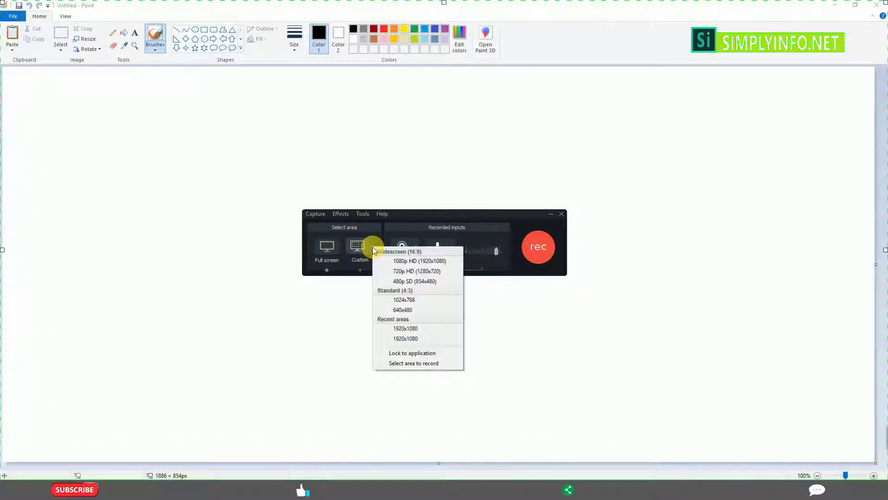
{"action": "left_click", "coordinate": [401, 273]}
{"action": "left_click", "coordinate": [360, 190]}
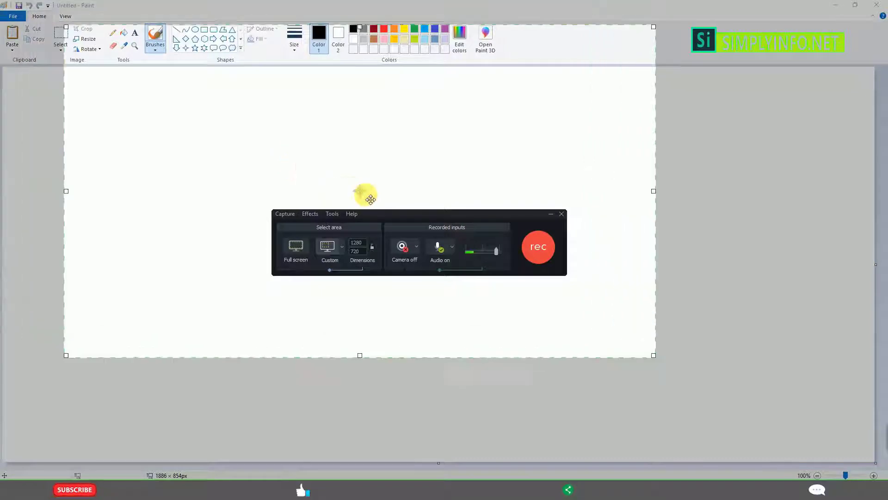
{"action": "left_click_drag", "start_coordinate": [371, 199], "coordinate": [390, 218]}
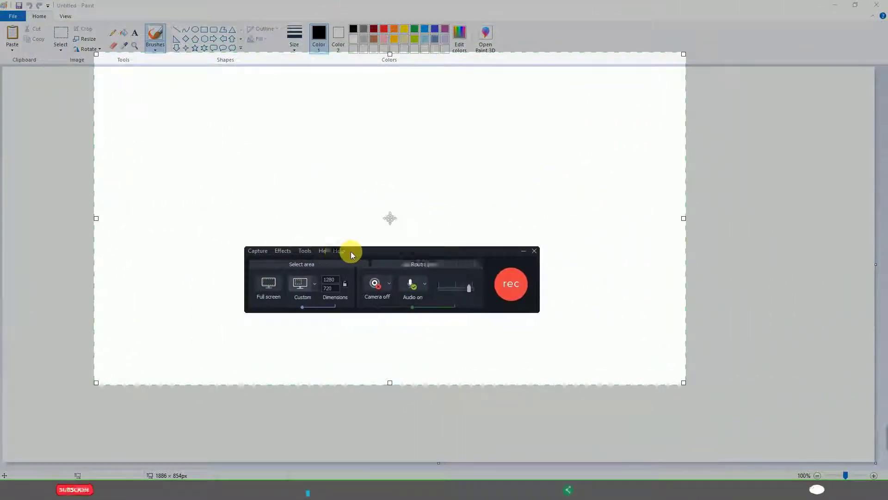
Apply the 480p SD (854x480) preset and enlarge the recording area to about 932 × 589 pixels.
{"action": "left_click", "coordinate": [474, 429]}
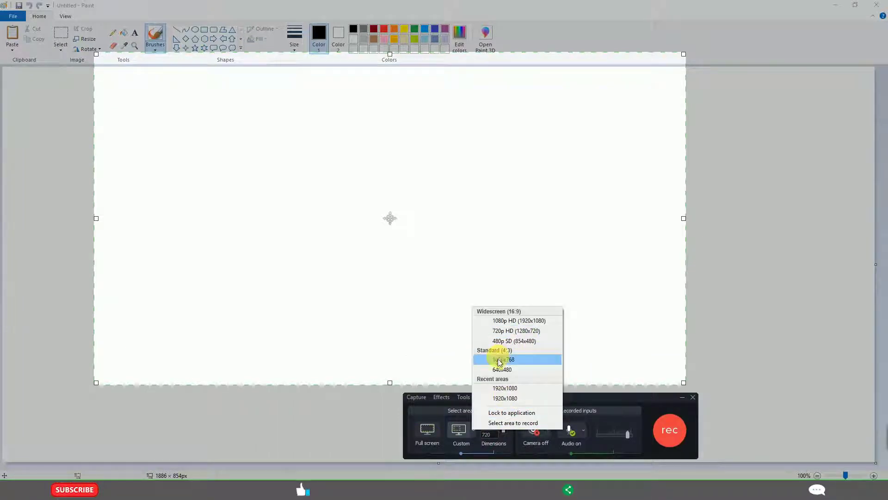
{"action": "left_click", "coordinate": [499, 341]}
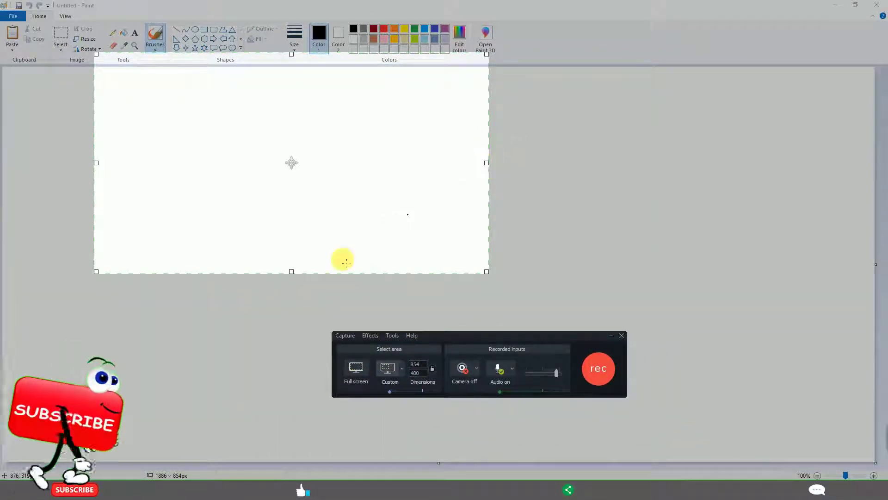
{"action": "left_click_drag", "start_coordinate": [292, 273], "coordinate": [291, 321]}
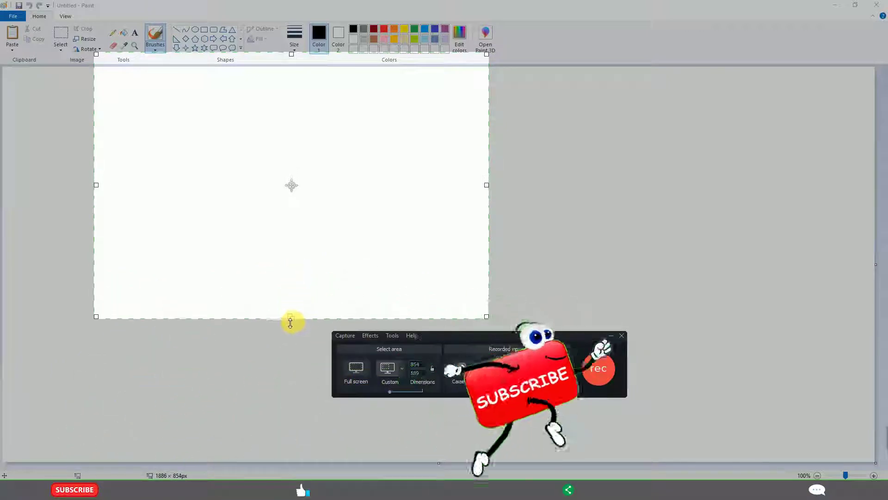
{"action": "left_click_drag", "start_coordinate": [485, 189], "coordinate": [527, 191]}
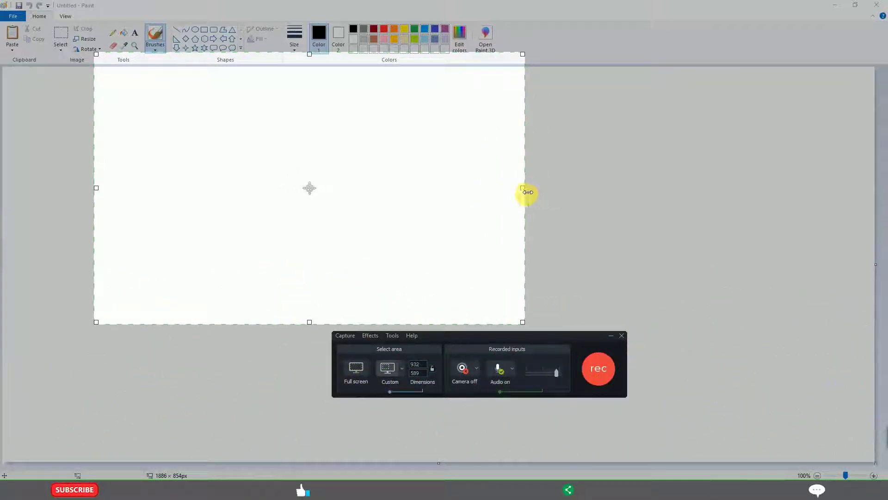
Fit the recording area over Paint's ribbon tools, starting at the screen corner, at about 1084 × 144 pixels.
{"action": "left_click_drag", "start_coordinate": [314, 192], "coordinate": [223, 137]}
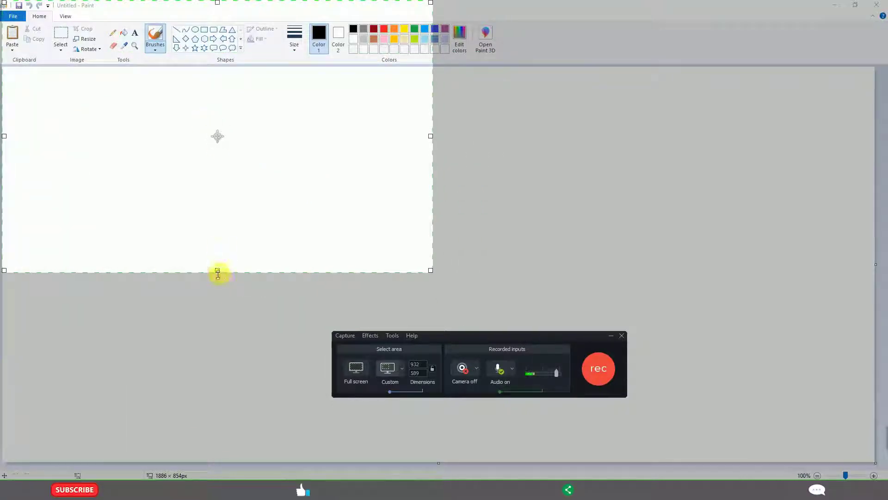
{"action": "left_click_drag", "start_coordinate": [218, 274], "coordinate": [243, 66]}
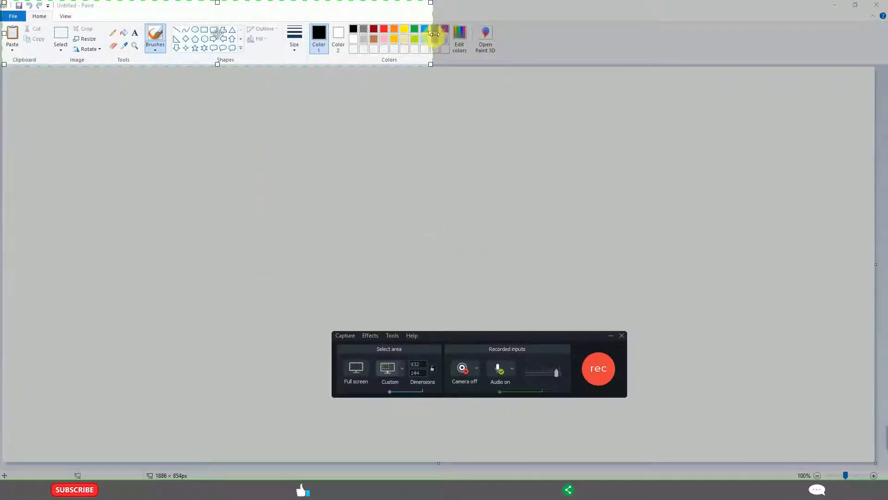
{"action": "left_click_drag", "start_coordinate": [435, 34], "coordinate": [505, 39]}
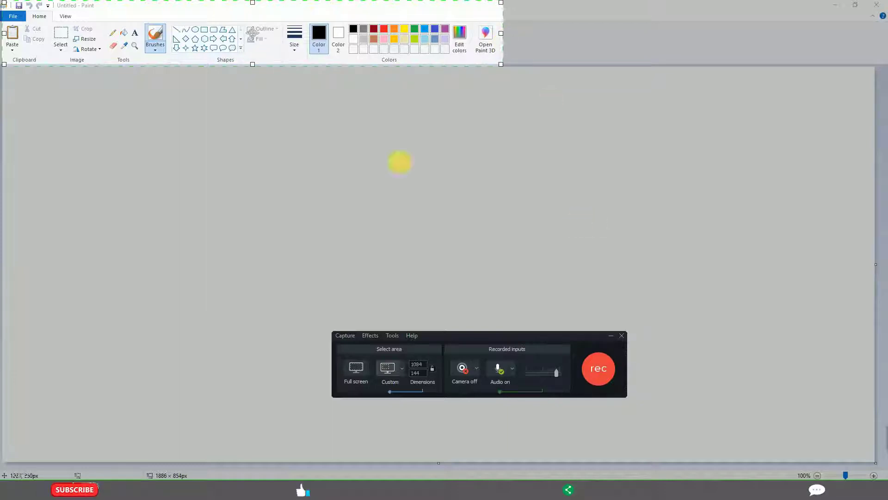
{"action": "left_click", "coordinate": [592, 374]}
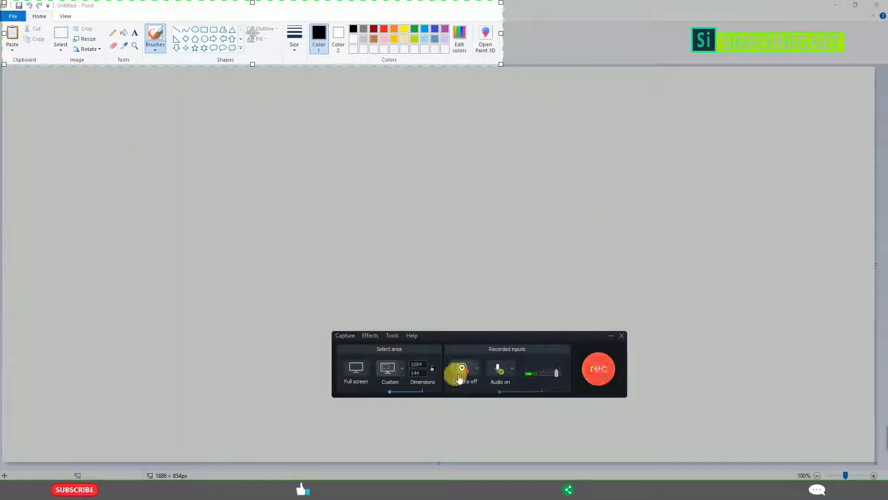
Try the standard 4:3 recording area presets, first 1024x768 and then 640x480.
{"action": "left_click", "coordinate": [402, 371]}
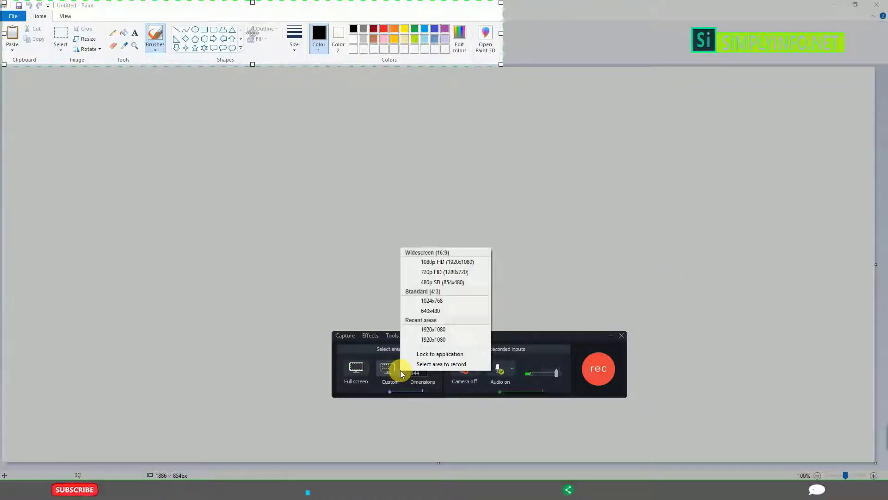
{"action": "left_click", "coordinate": [432, 300]}
{"action": "left_click", "coordinate": [251, 399]}
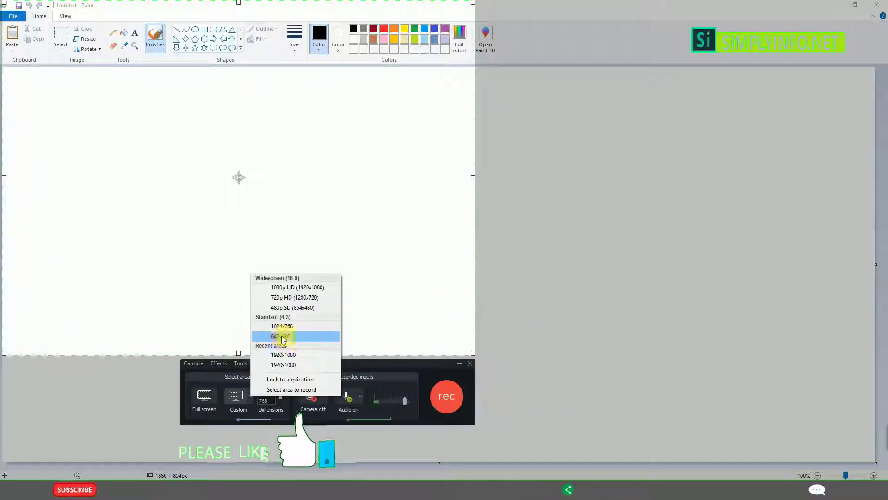
{"action": "left_click", "coordinate": [283, 339]}
Draw a new recording region of about 1065 × 657 pixels on the Paint canvas with Select area to record.
{"action": "left_click", "coordinate": [73, 266]}
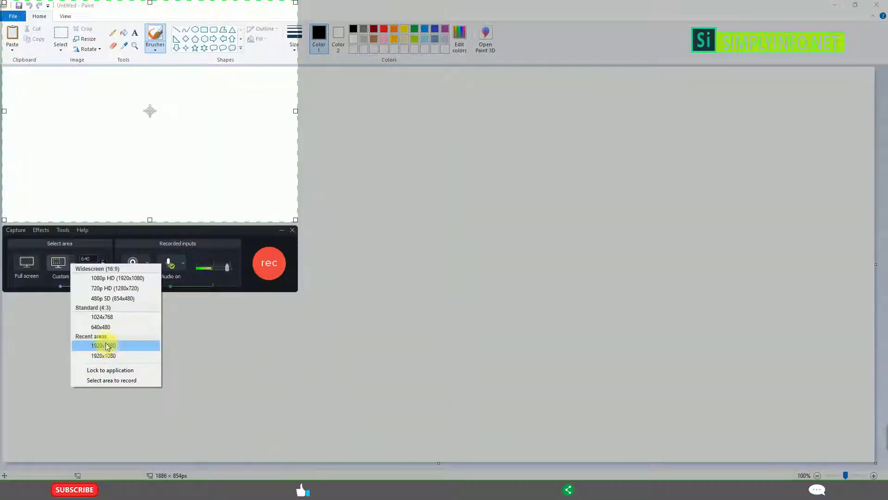
{"action": "left_click", "coordinate": [118, 383]}
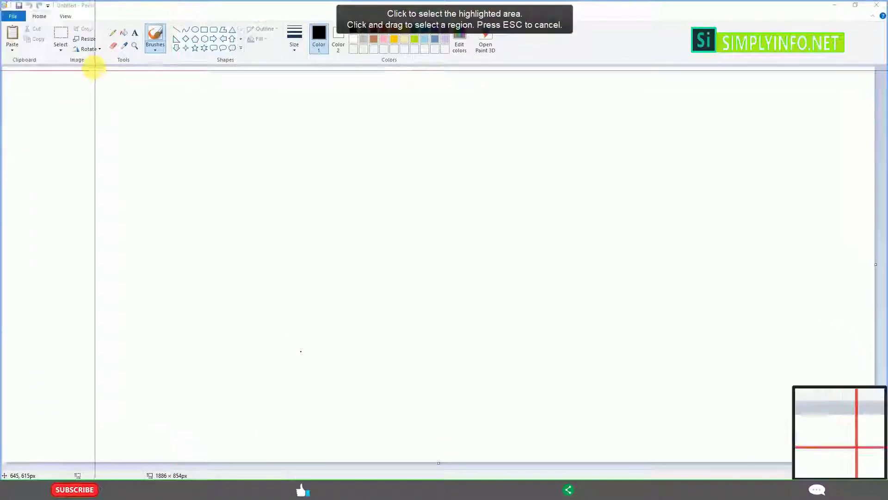
{"action": "left_click_drag", "start_coordinate": [103, 68], "coordinate": [595, 370]}
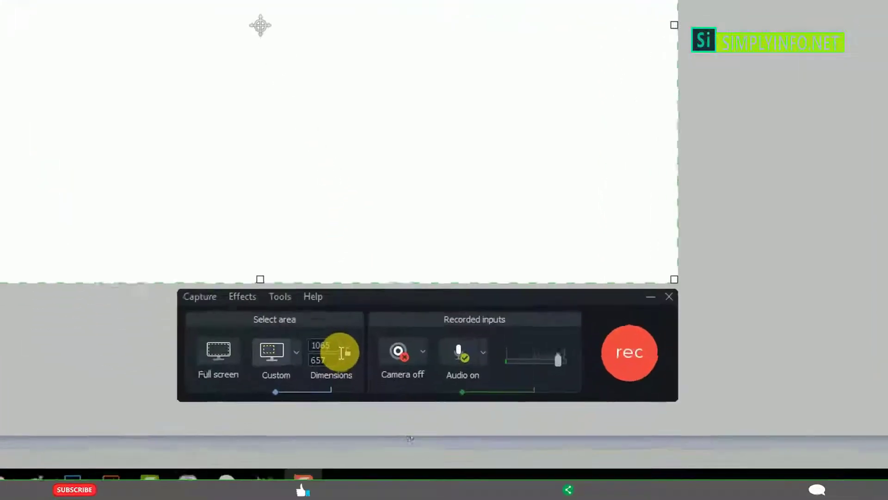
Set the recording area's width and height to 500 pixels each and move it to the middle of the canvas.
{"action": "left_click_drag", "start_coordinate": [394, 410], "coordinate": [363, 411]}
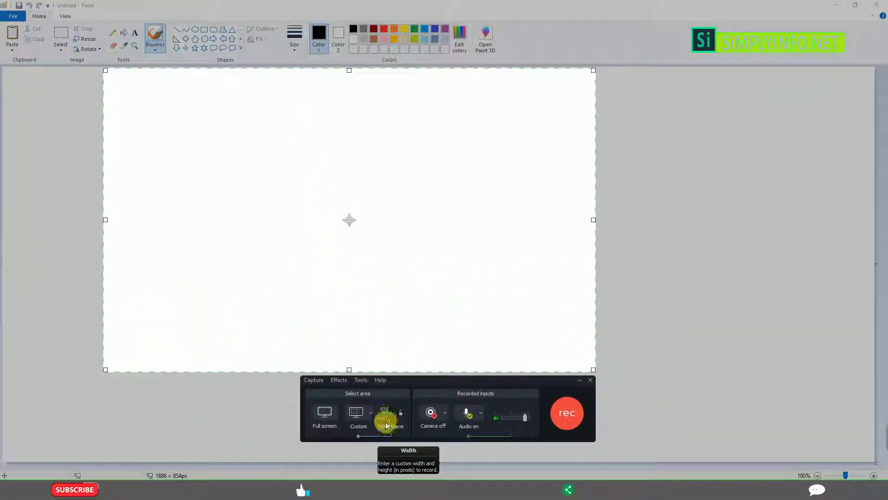
{"action": "key", "text": "Tab"}
{"action": "left_click_drag", "start_coordinate": [132, 419], "coordinate": [103, 415]}
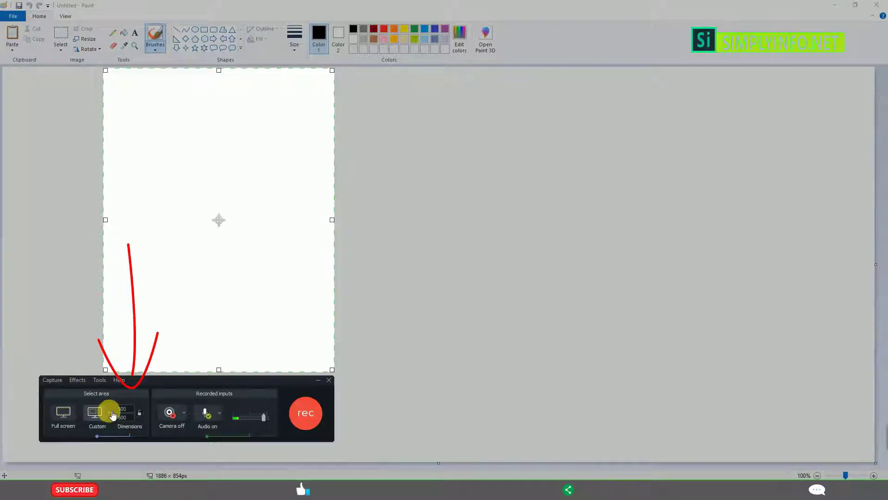
{"action": "type", "text": "500"}
{"action": "key", "text": "Tab"}
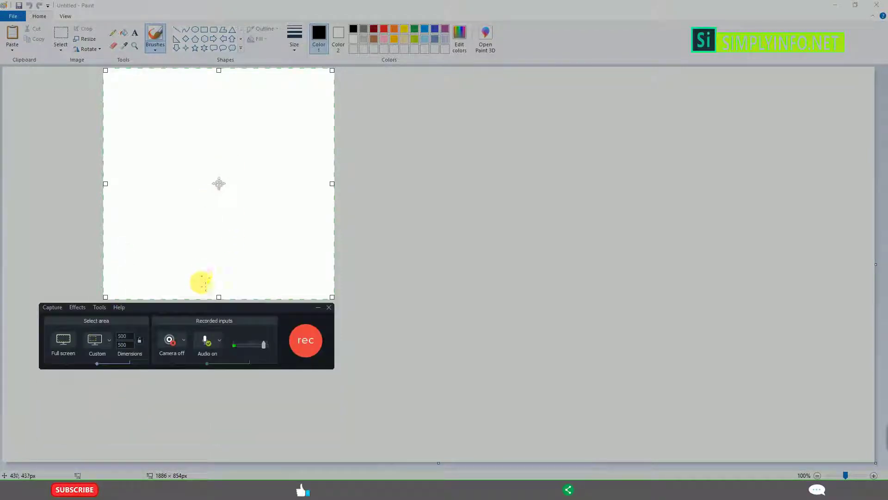
{"action": "left_click_drag", "start_coordinate": [219, 184], "coordinate": [400, 221]}
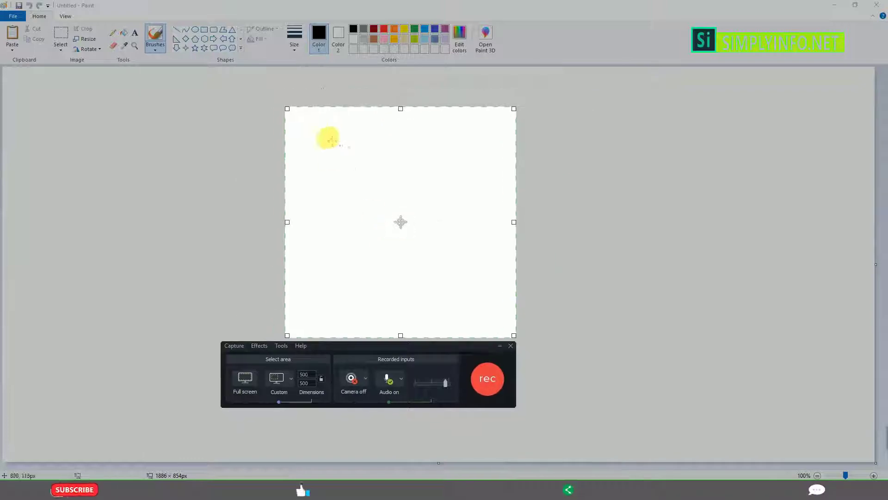
{"action": "left_click", "coordinate": [289, 378]}
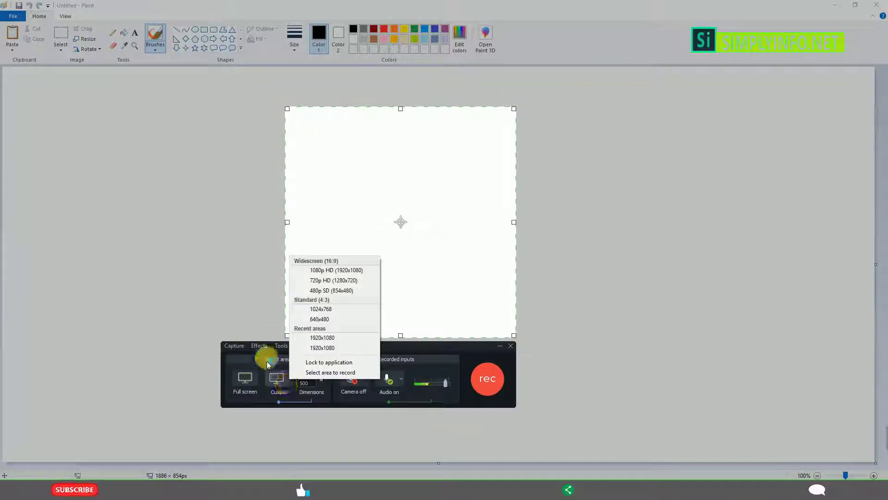
{"action": "left_click", "coordinate": [409, 357]}
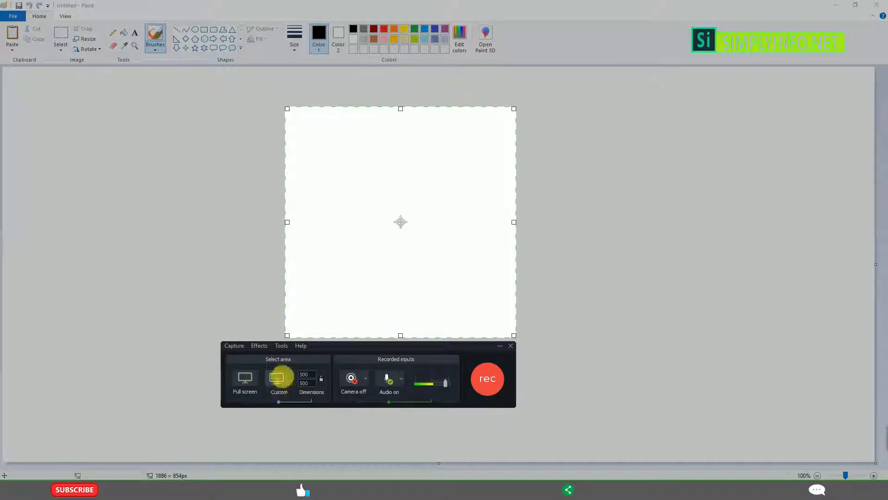
{"action": "mouse_move", "coordinate": [369, 348]}
{"action": "left_mouse_down"}
{"action": "mouse_move", "coordinate": [402, 348]}
{"action": "mouse_move", "coordinate": [367, 350]}
{"action": "left_mouse_up"}
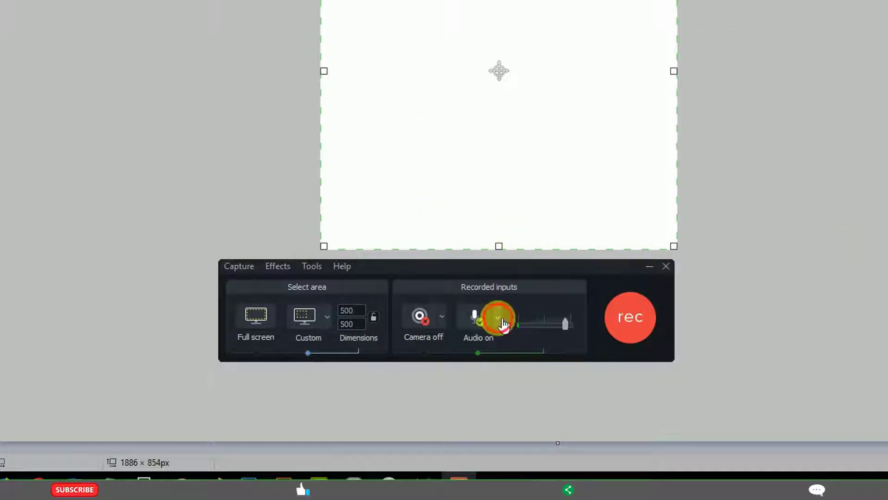
Examine the audio recording options for the microphone source and system audio.
{"action": "left_click", "coordinate": [496, 318]}
{"action": "left_click", "coordinate": [542, 265]}
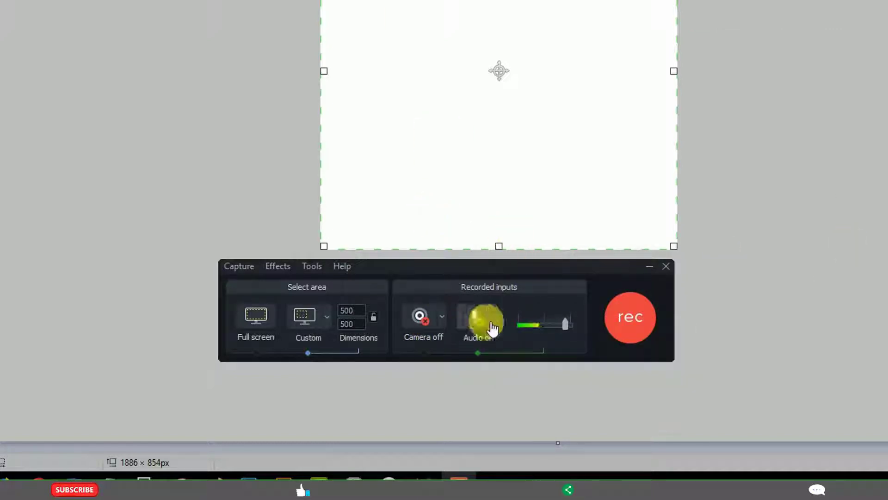
{"action": "left_click", "coordinate": [497, 318]}
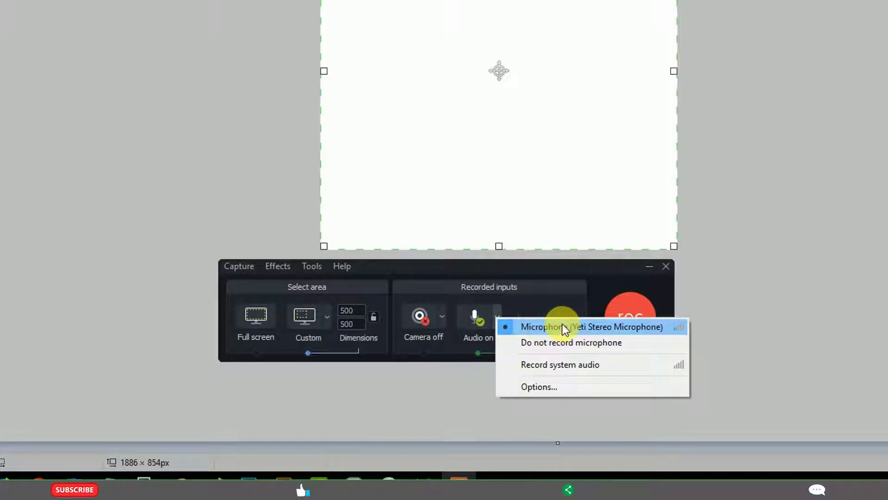
{"action": "left_click", "coordinate": [575, 270]}
{"action": "left_click", "coordinate": [501, 324]}
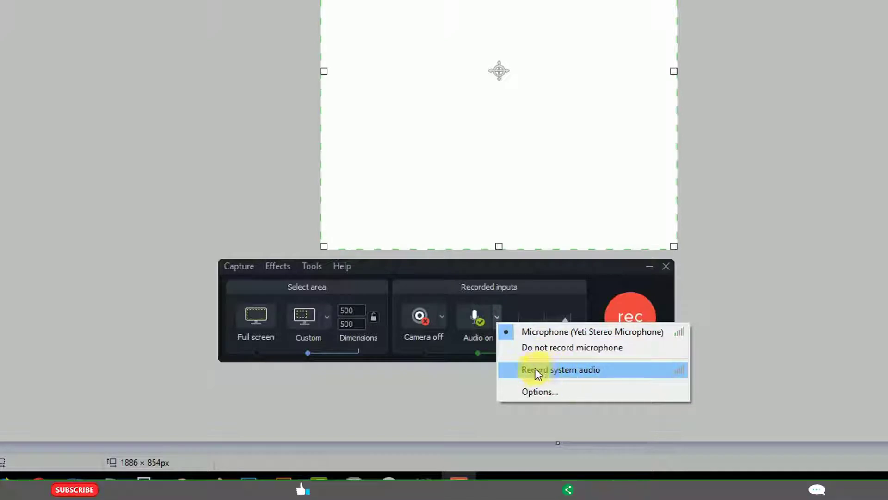
{"action": "left_click", "coordinate": [532, 266]}
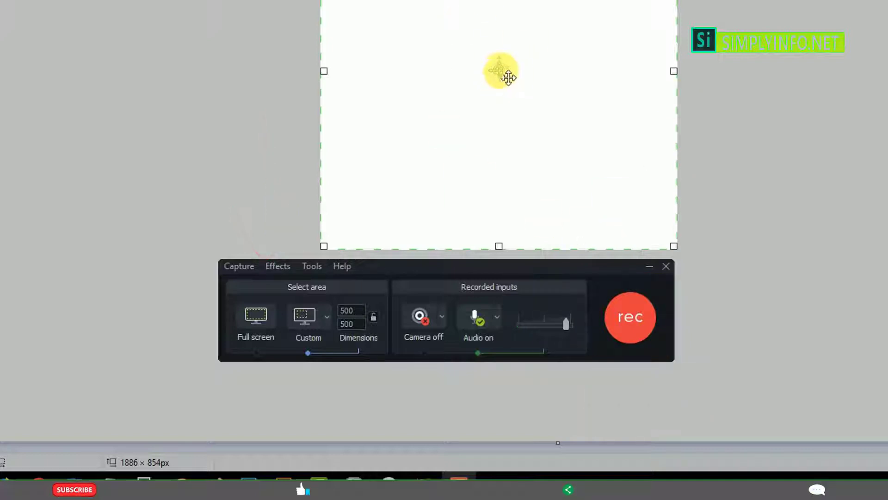
Reposition the 500 × 500 recording area on the canvas, then start recording and place the recorder window just below it.
{"action": "left_click_drag", "start_coordinate": [509, 77], "coordinate": [473, 45]}
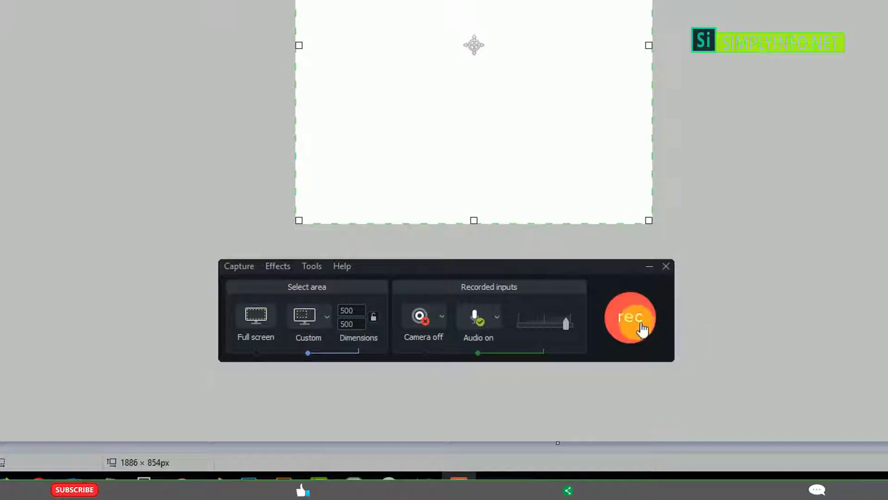
{"action": "left_click", "coordinate": [642, 326]}
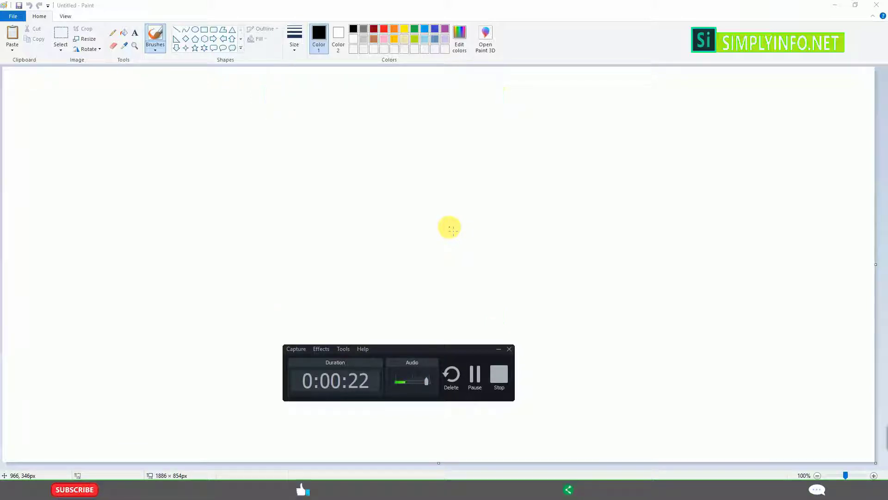
{"action": "left_click_drag", "start_coordinate": [404, 351], "coordinate": [380, 348]}
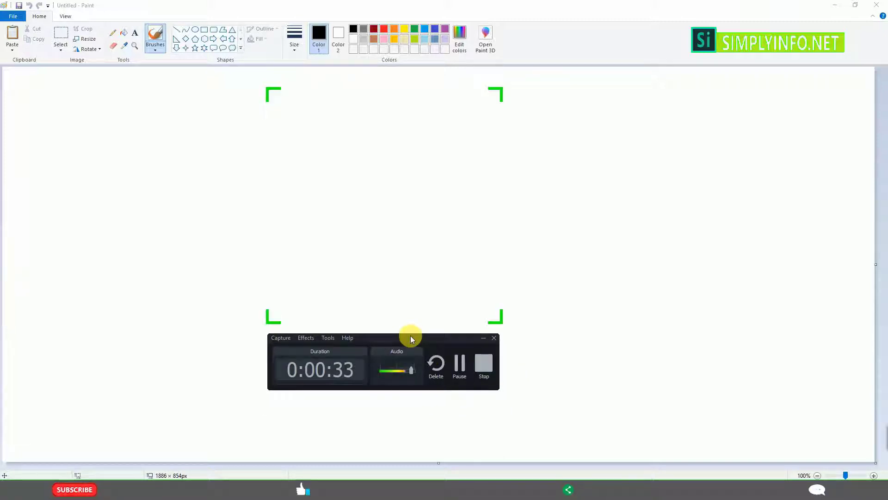
Hide the Effects and Statistics toolbars from the recorder window, leaving Audio, Camera and Duration displayed.
{"action": "left_click", "coordinate": [331, 338]}
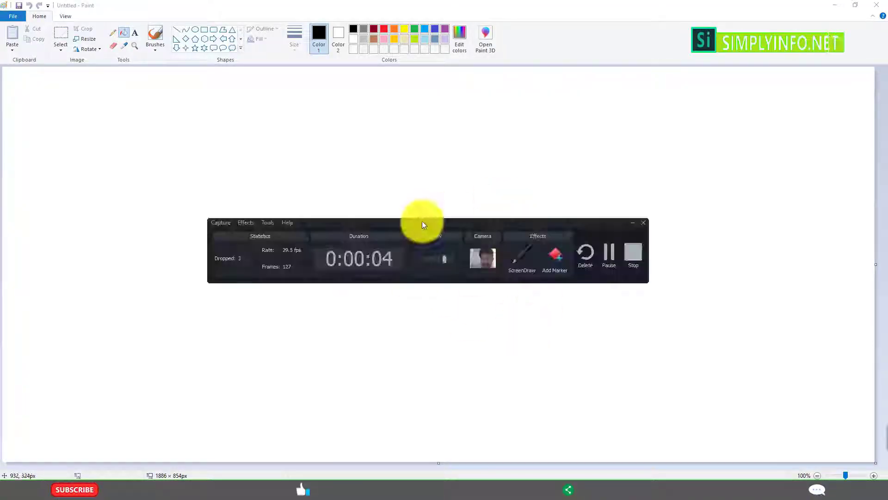
{"action": "mouse_move", "coordinate": [420, 224]}
{"action": "left_mouse_down"}
{"action": "mouse_move", "coordinate": [349, 280]}
{"action": "mouse_move", "coordinate": [341, 233]}
{"action": "left_mouse_up"}
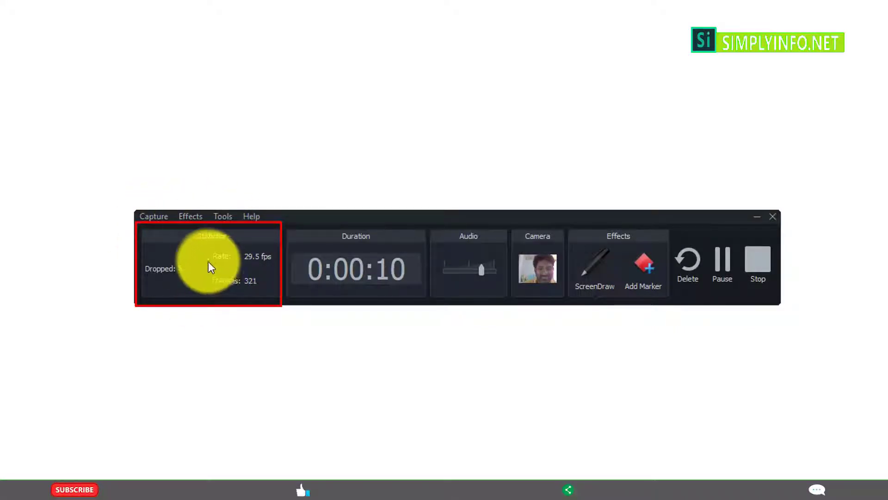
{"action": "left_click", "coordinate": [221, 216]}
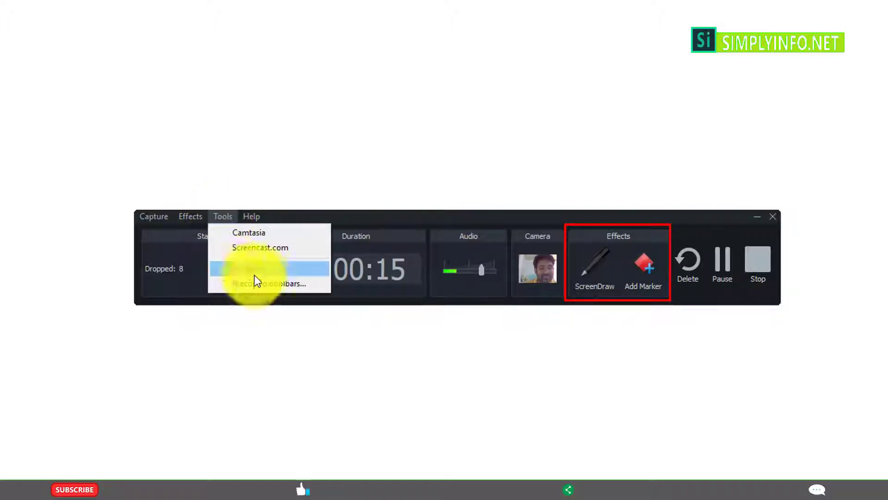
{"action": "left_click", "coordinate": [278, 284]}
{"action": "left_click_drag", "start_coordinate": [368, 180], "coordinate": [766, 169]}
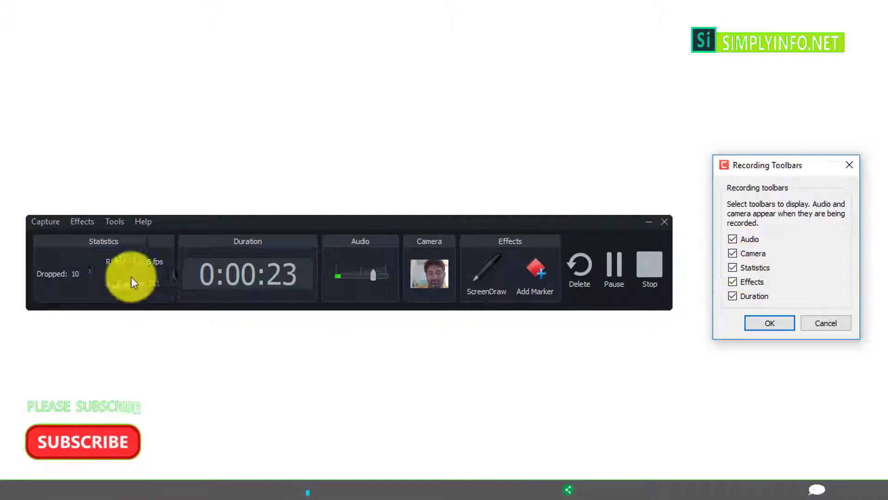
{"action": "left_click", "coordinate": [746, 281]}
{"action": "left_click", "coordinate": [747, 267]}
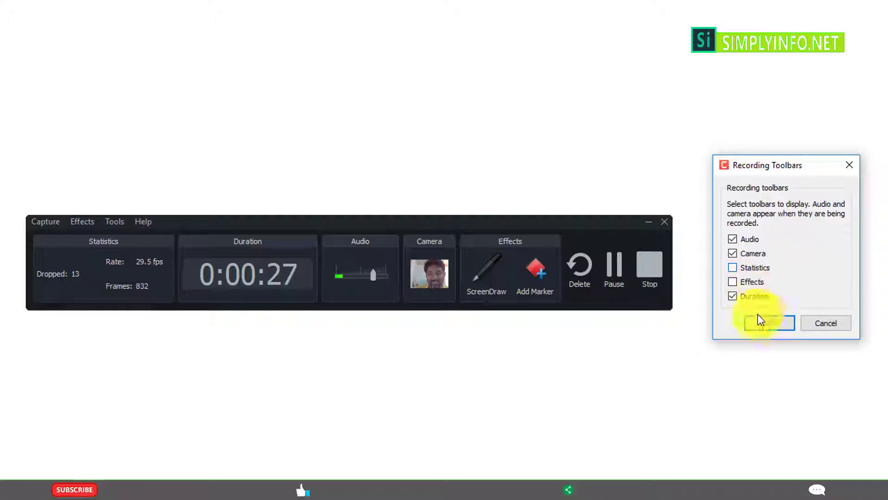
{"action": "left_click", "coordinate": [769, 321]}
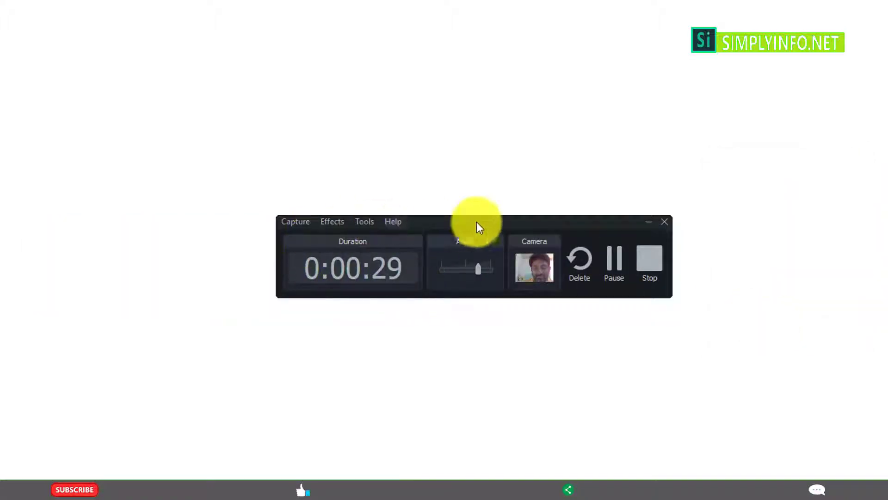
Hide the Audio, Camera and Duration recording toolbars as well, leaving only the basic recording controls.
{"action": "left_click", "coordinate": [367, 223]}
{"action": "left_click", "coordinate": [400, 290]}
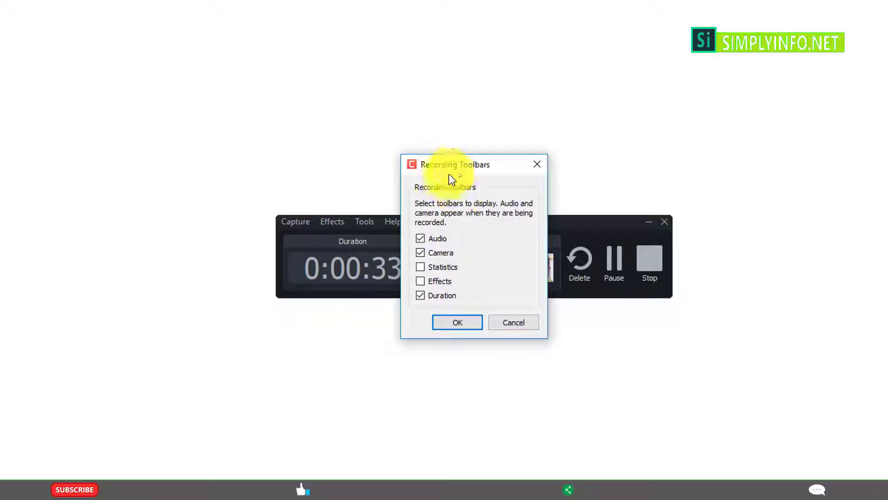
{"action": "left_click_drag", "start_coordinate": [448, 173], "coordinate": [747, 158]}
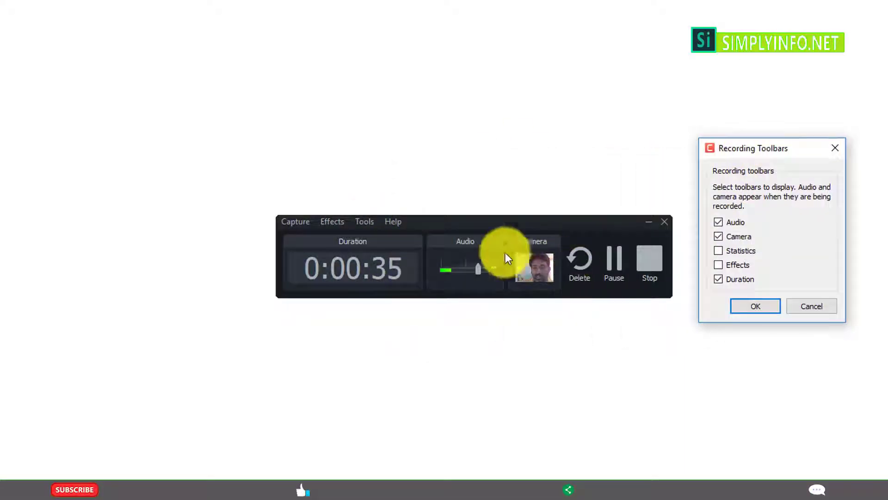
{"action": "left_click", "coordinate": [720, 222]}
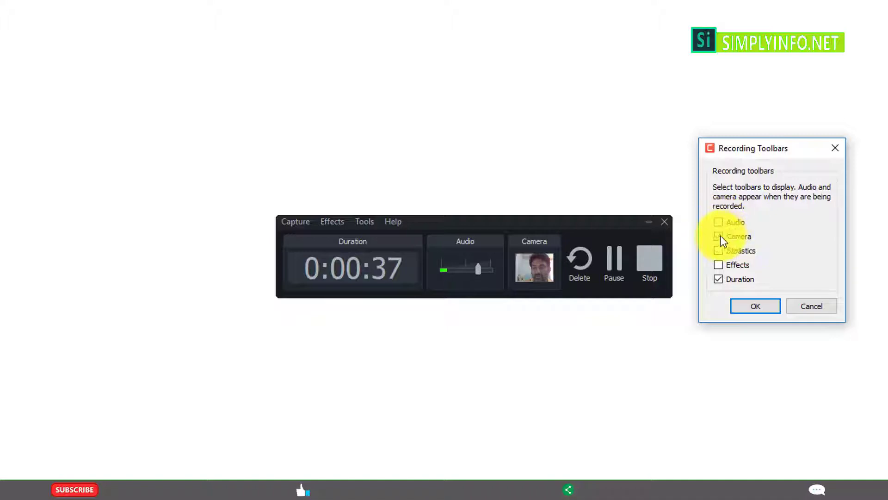
{"action": "left_click", "coordinate": [719, 236]}
{"action": "left_click", "coordinate": [718, 279]}
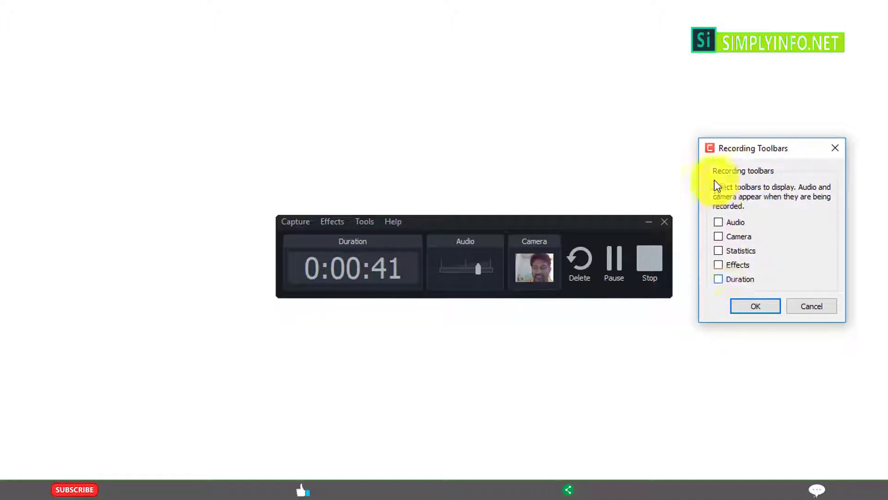
{"action": "left_click", "coordinate": [759, 306]}
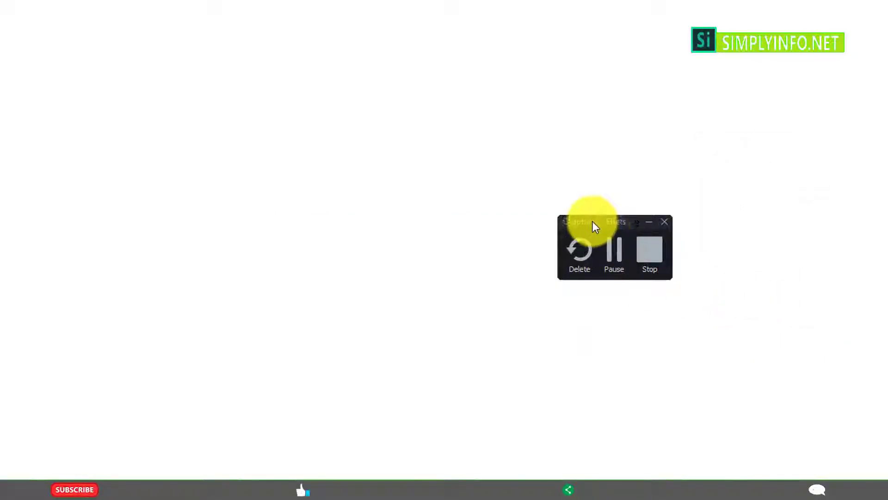
Display the Audio, Camera and Duration toolbars in the compact recorder window again.
{"action": "left_click", "coordinate": [637, 222]}
{"action": "mouse_move", "coordinate": [678, 240]}
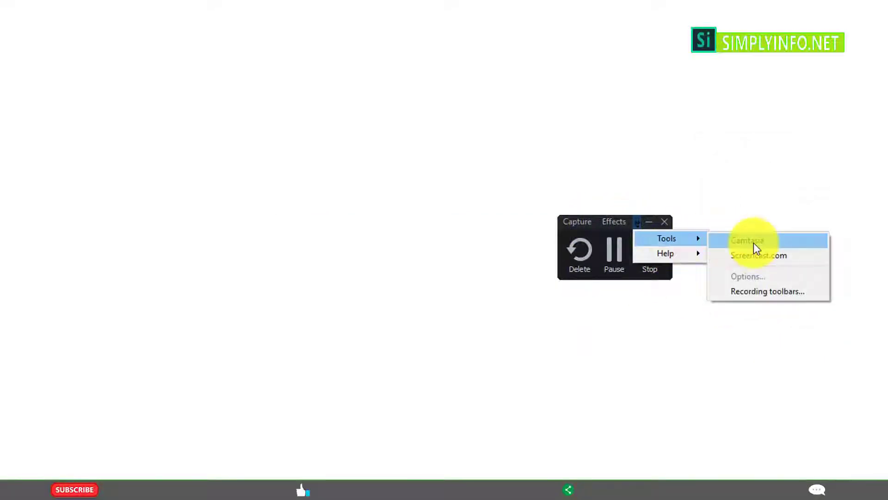
{"action": "left_click", "coordinate": [754, 291]}
{"action": "left_click_drag", "start_coordinate": [600, 155], "coordinate": [735, 152]}
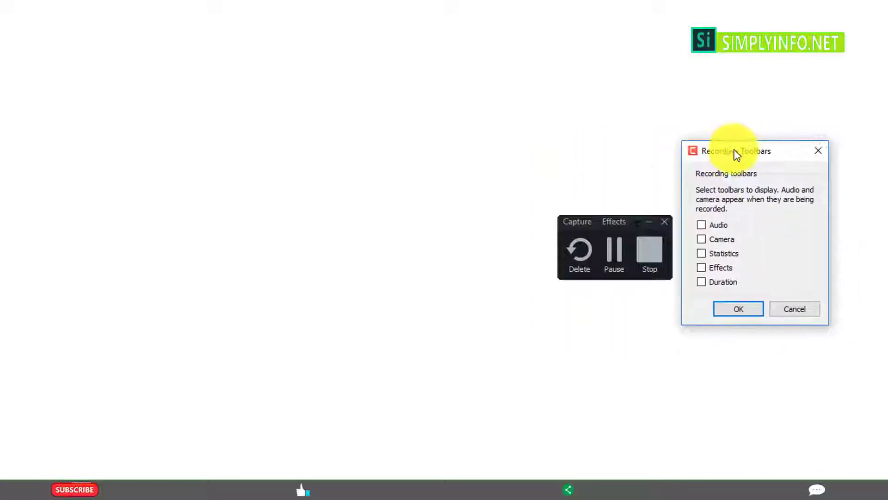
{"action": "left_click", "coordinate": [713, 226]}
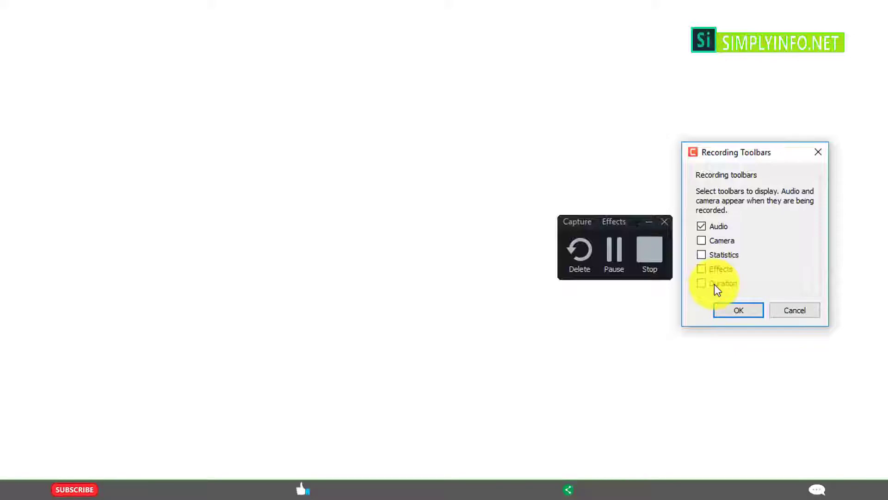
{"action": "left_click", "coordinate": [718, 241]}
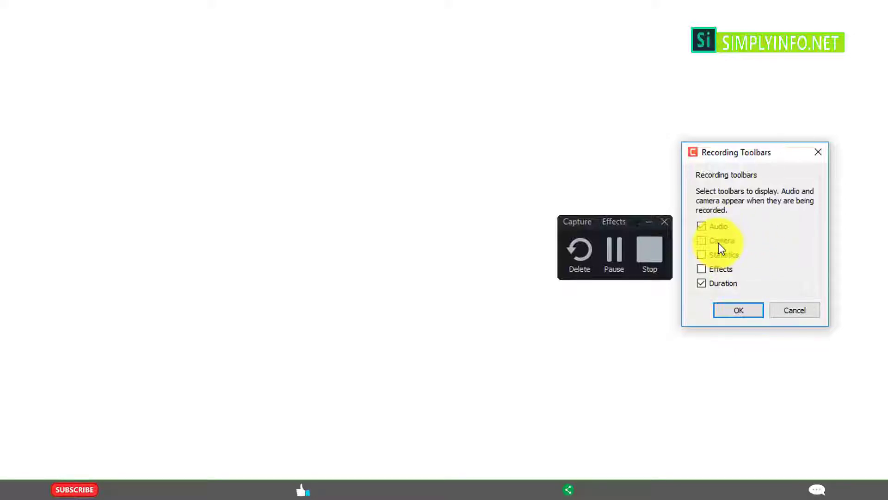
{"action": "left_click", "coordinate": [738, 311]}
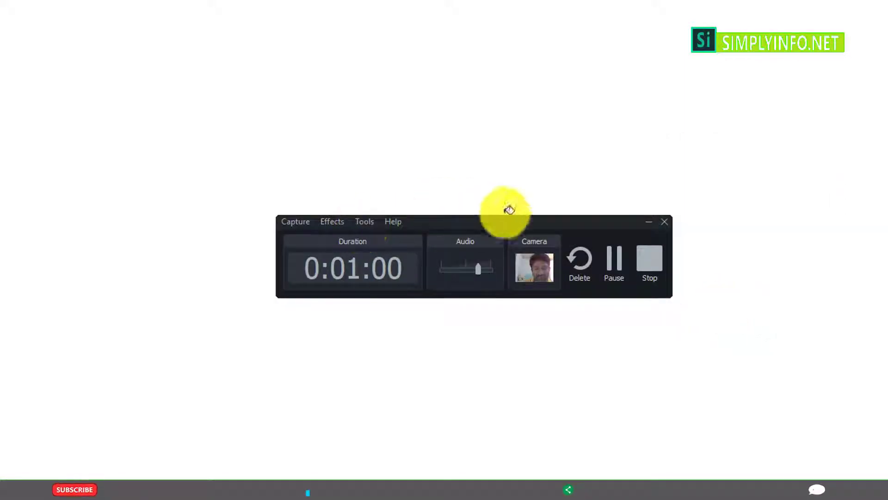
Display the Statistics and Effects recording toolbars again and reposition the widened recorder window on the canvas.
{"action": "left_click_drag", "start_coordinate": [490, 221], "coordinate": [456, 234]}
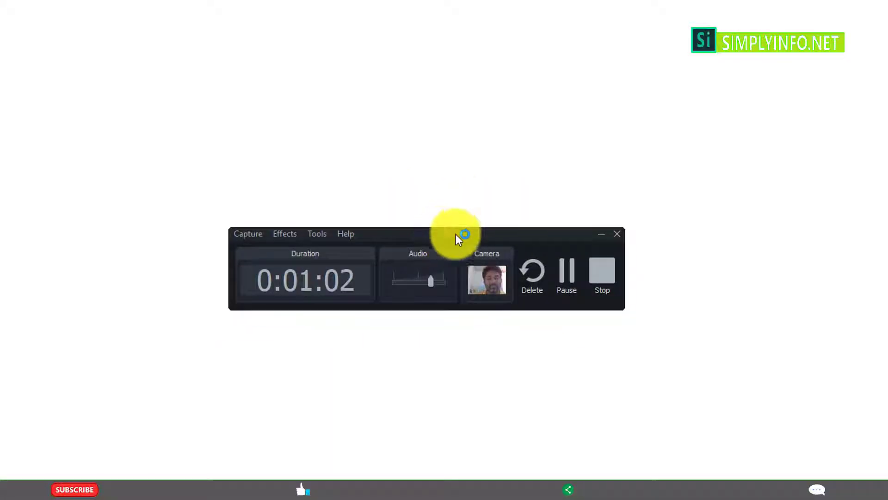
{"action": "left_click", "coordinate": [315, 234]}
{"action": "left_click", "coordinate": [352, 301]}
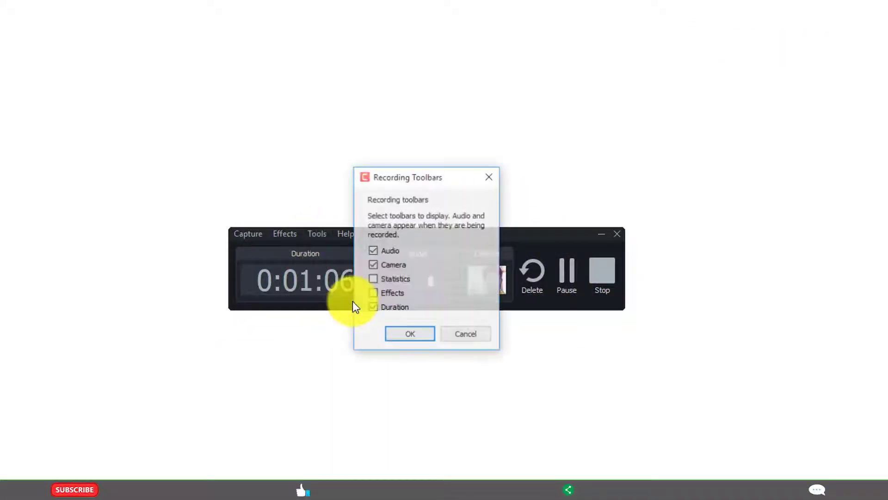
{"action": "left_click", "coordinate": [391, 292]}
{"action": "left_click", "coordinate": [409, 334]}
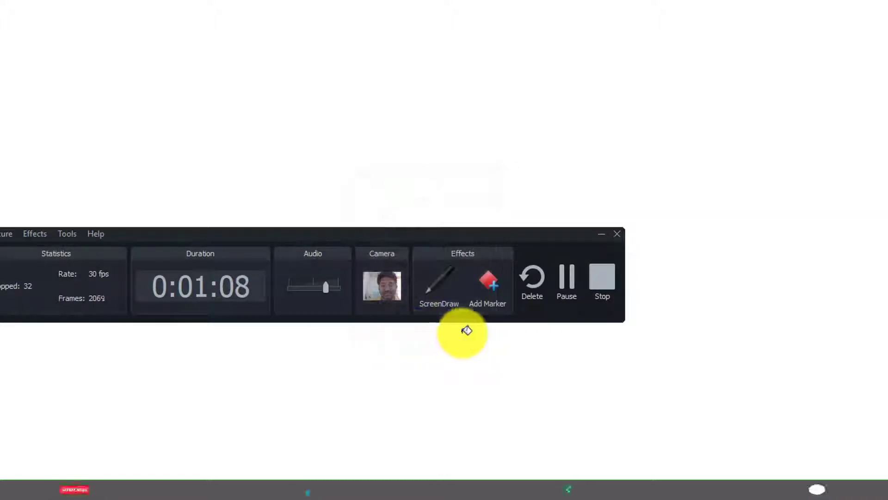
{"action": "left_click_drag", "start_coordinate": [349, 234], "coordinate": [497, 219]}
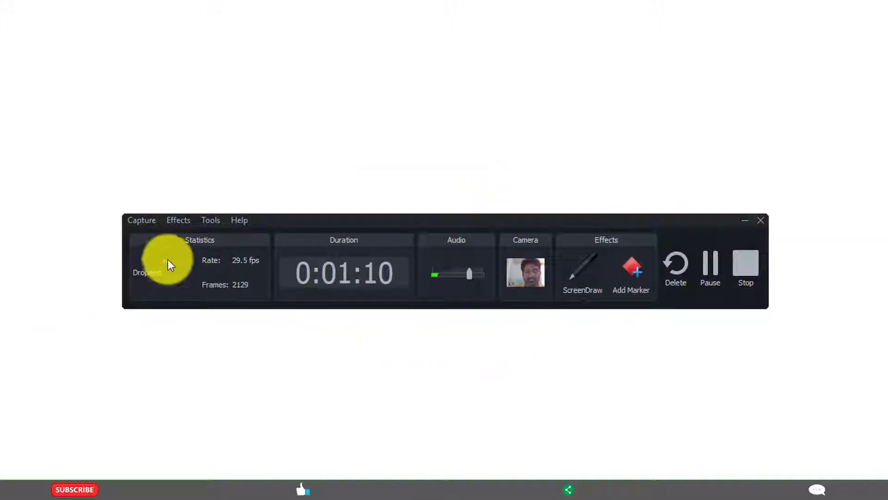
View the Camtasia editor from the recorder and minimize it, then open the Screencast.com website.
{"action": "left_click", "coordinate": [210, 219]}
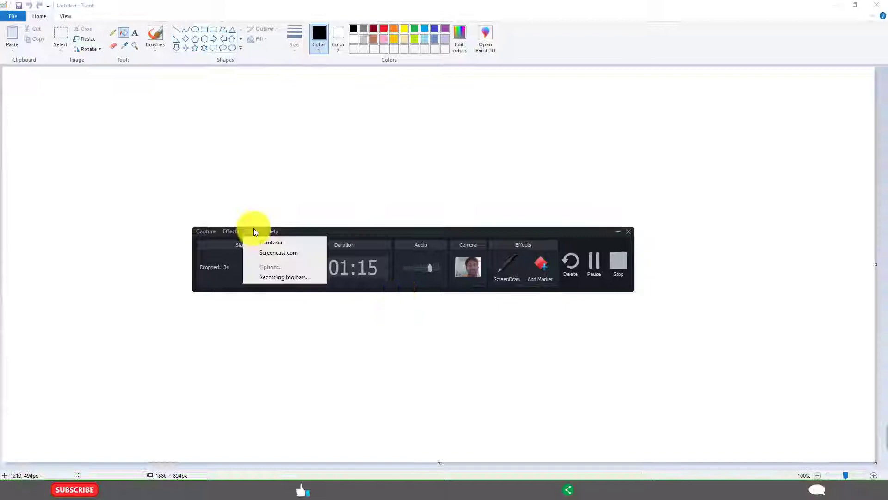
{"action": "left_click", "coordinate": [276, 243]}
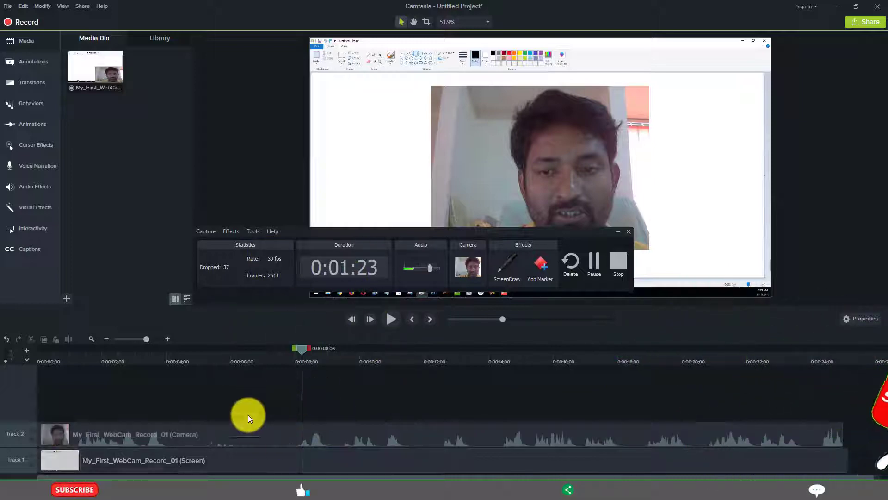
{"action": "left_click", "coordinate": [836, 8]}
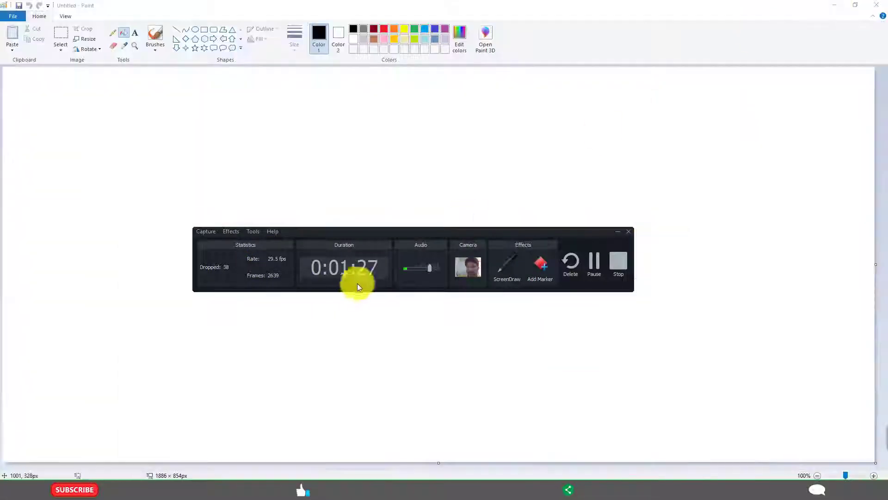
{"action": "left_click", "coordinate": [250, 231]}
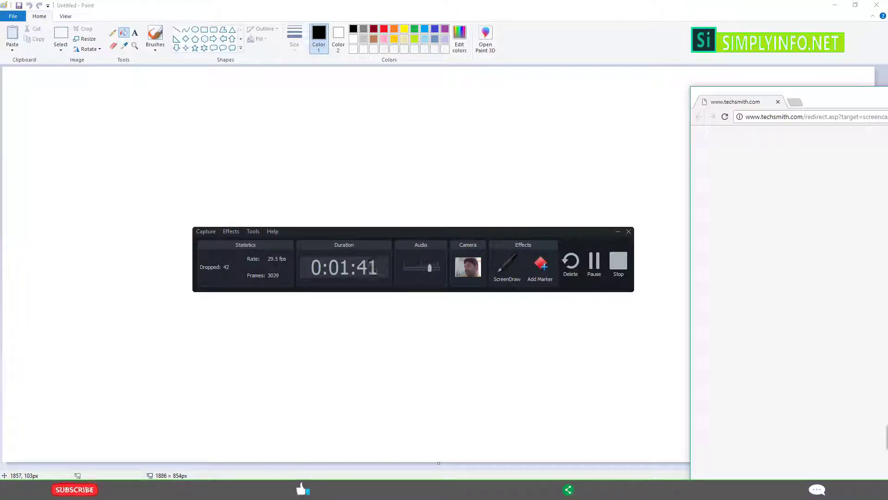
View the About Camtasia version and licence information from the recorder, then close it.
{"action": "left_click", "coordinate": [272, 230]}
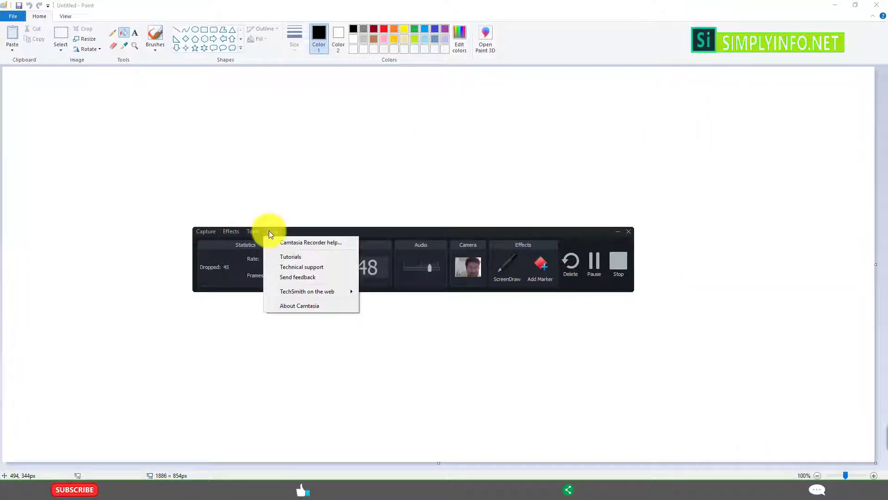
{"action": "left_click", "coordinate": [291, 306]}
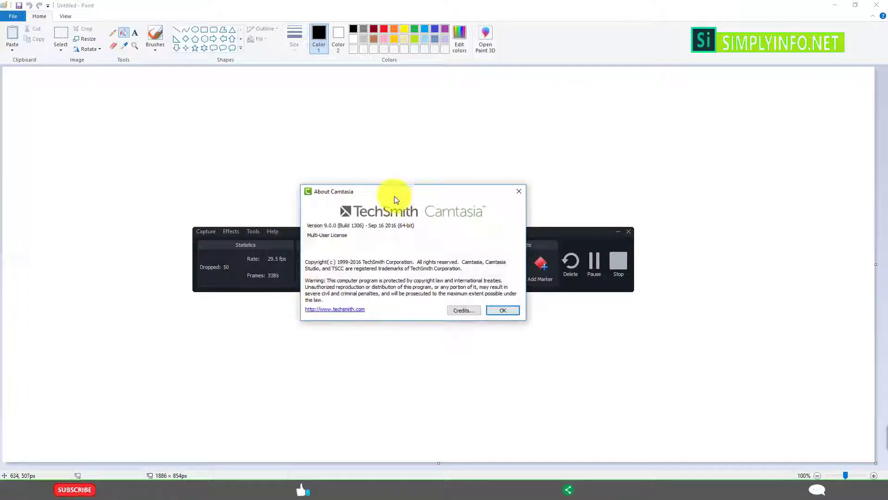
{"action": "mouse_move", "coordinate": [391, 198]}
{"action": "left_mouse_down"}
{"action": "mouse_move", "coordinate": [409, 191]}
{"action": "mouse_move", "coordinate": [383, 202]}
{"action": "left_mouse_up"}
{"action": "left_click", "coordinate": [486, 313]}
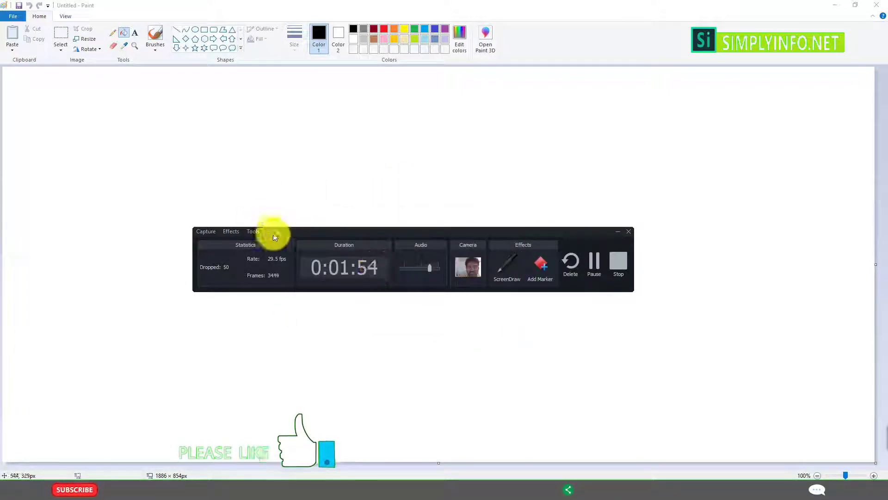
Open the Camtasia Recorder help documentation from the recorder window.
{"action": "left_click", "coordinate": [273, 232]}
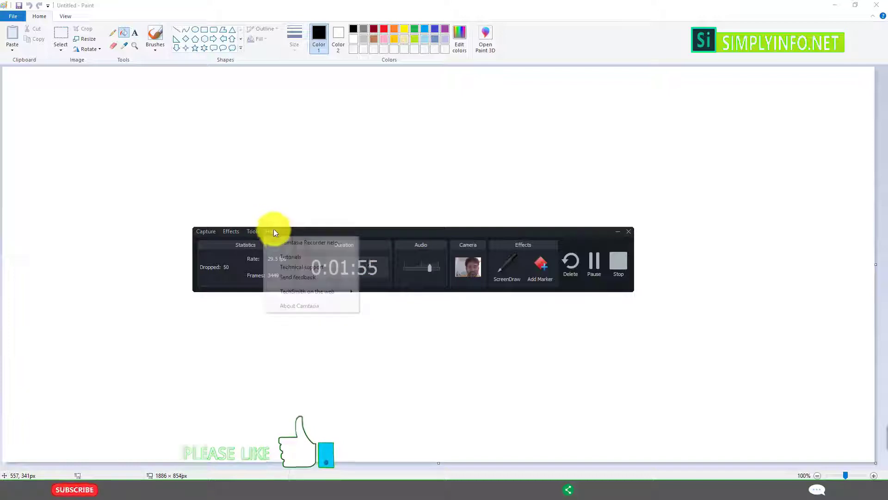
{"action": "left_click", "coordinate": [313, 243]}
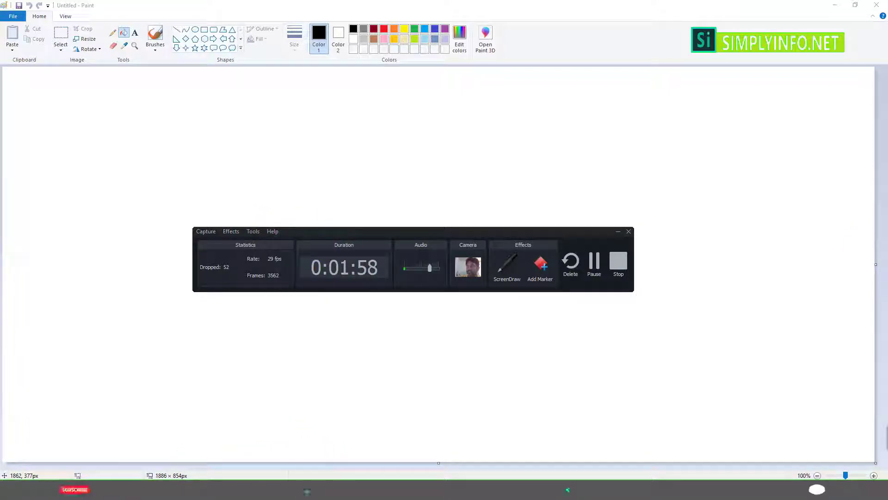
{"action": "left_click", "coordinate": [253, 231]}
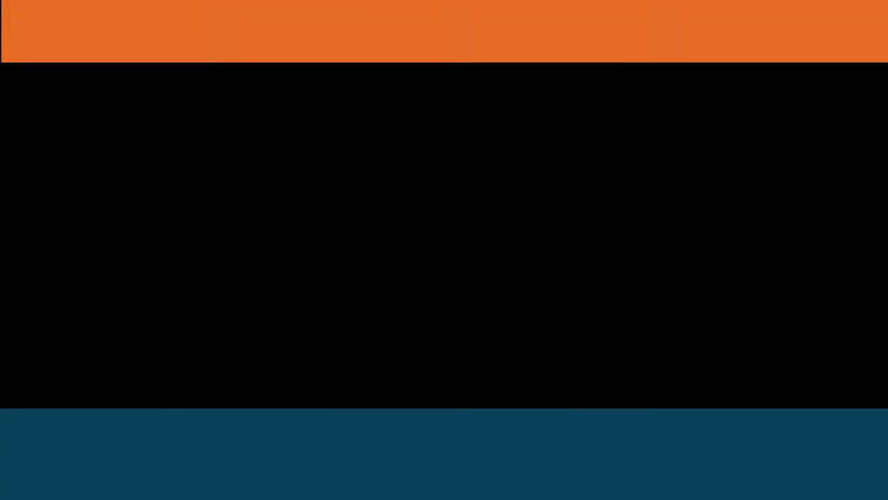